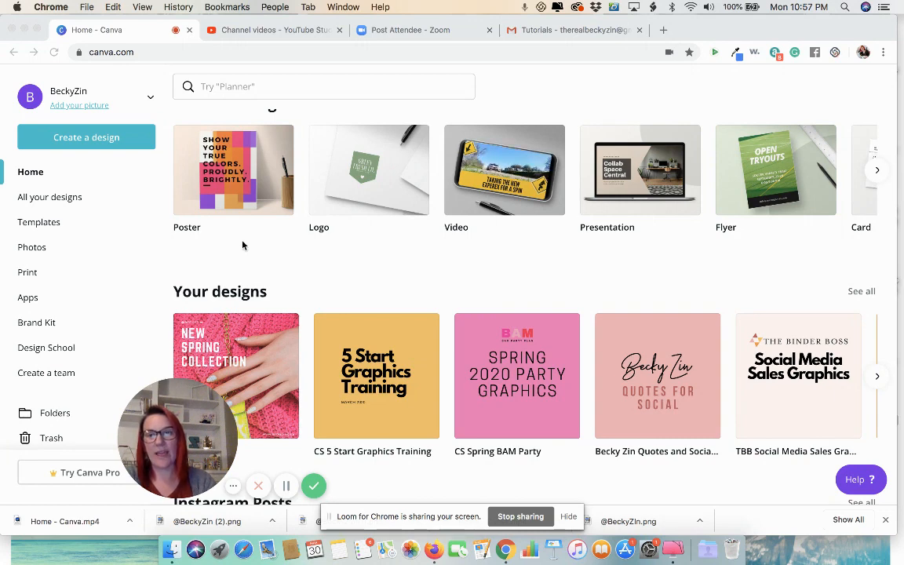
Step: Create a new Social Media design at 1080 × 1080 px
{"action": "left_click", "coordinate": [94, 138]}
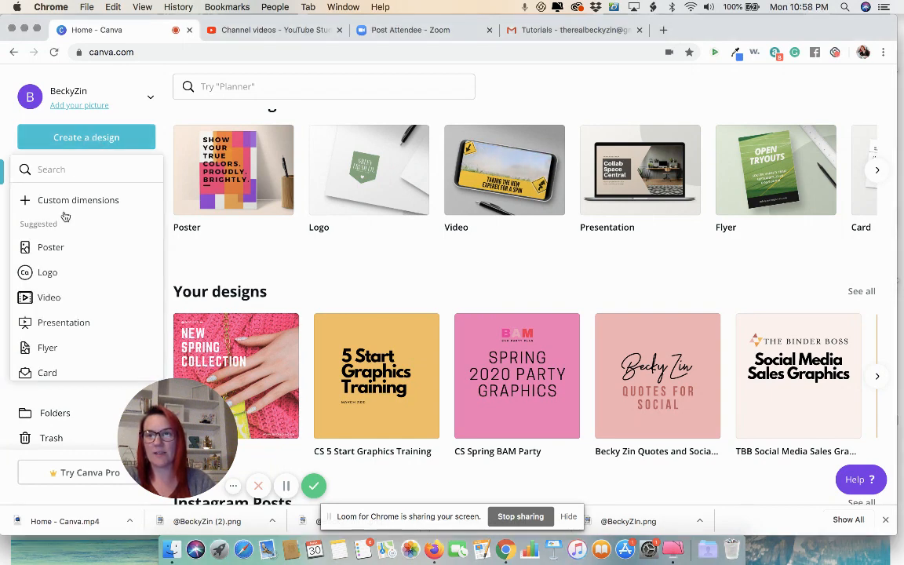
{"action": "type", "text": "social"}
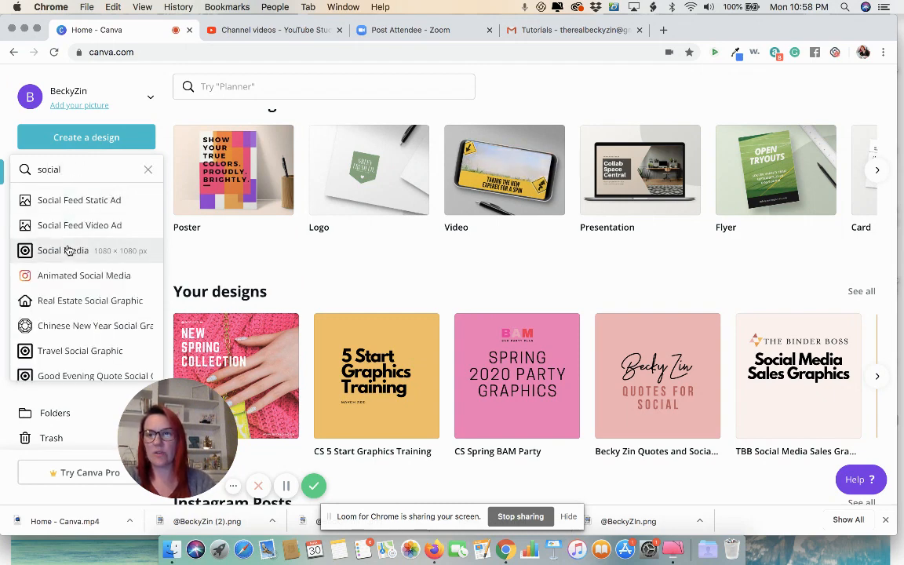
{"action": "left_click", "coordinate": [70, 251]}
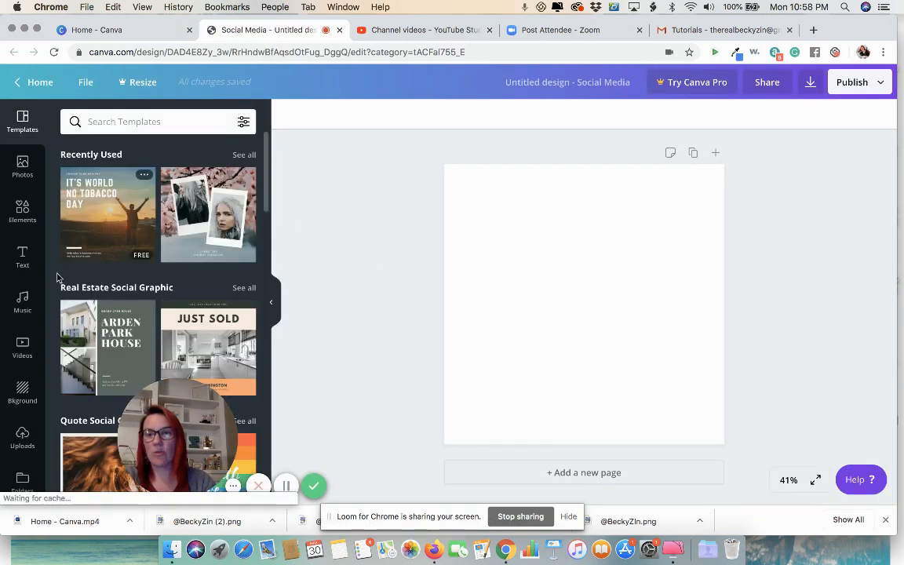
Step: Look through the uploaded images and the file chooser for uploading a new image
{"action": "left_click", "coordinate": [17, 445]}
{"action": "right_click", "coordinate": [153, 293]}
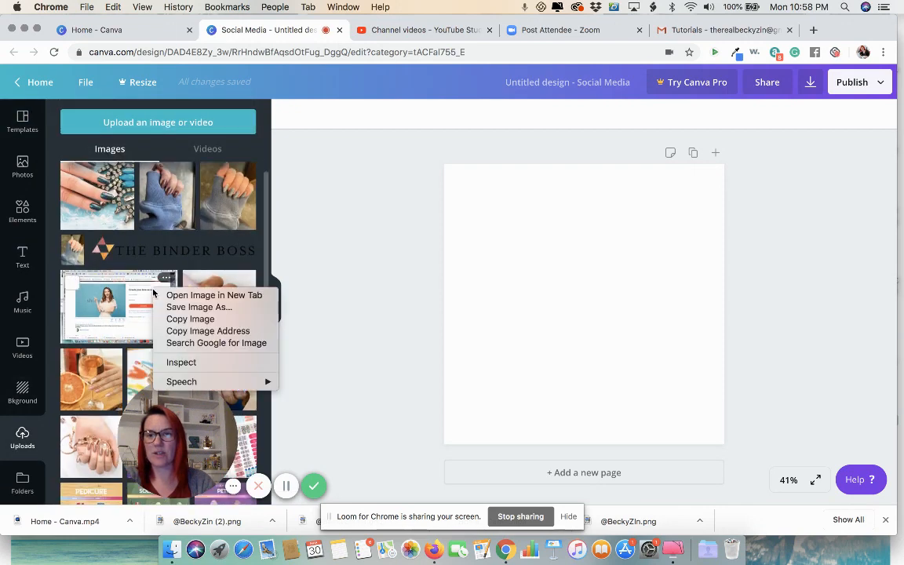
{"action": "left_click", "coordinate": [302, 252]}
{"action": "scroll", "coordinate": [147, 312], "scroll_direction": "down", "scroll_amount": 10}
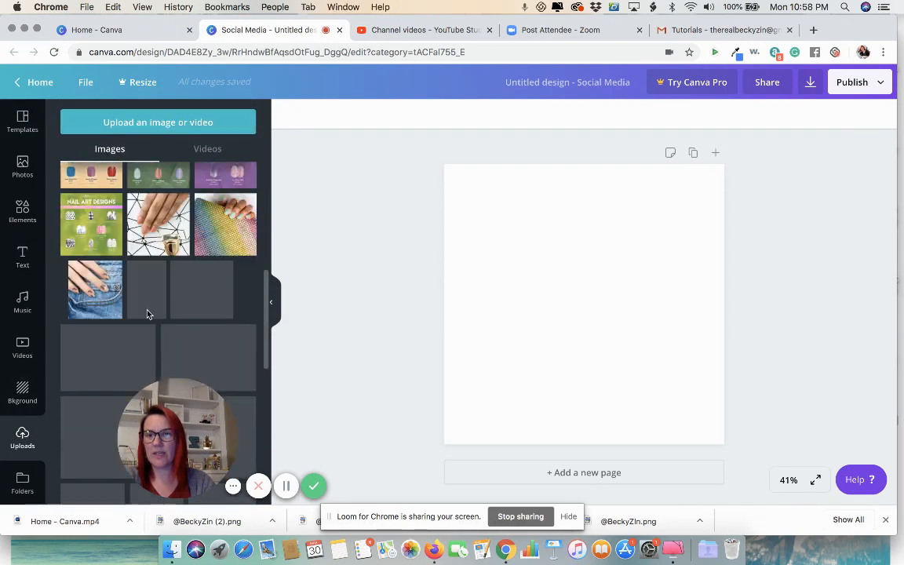
{"action": "scroll", "coordinate": [157, 298], "scroll_direction": "up", "scroll_amount": 10}
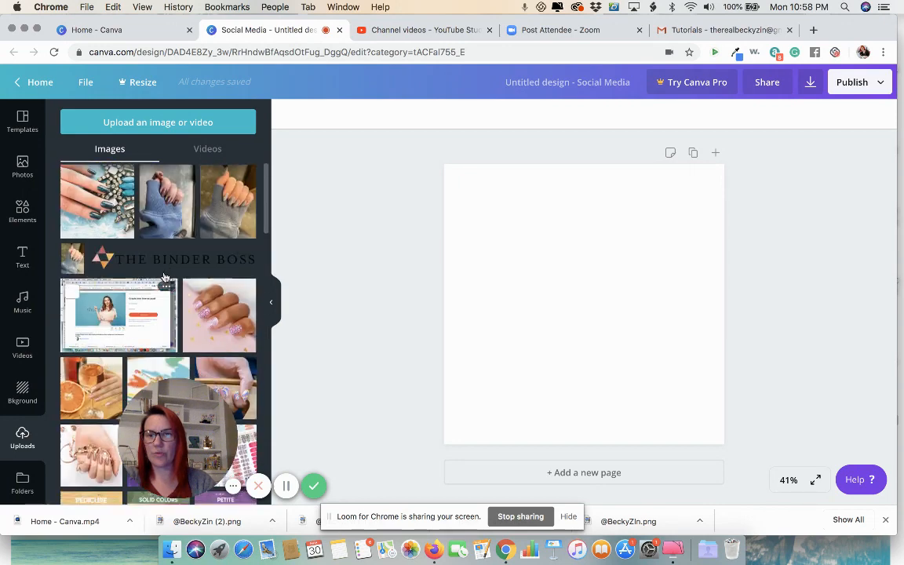
{"action": "left_click", "coordinate": [165, 124]}
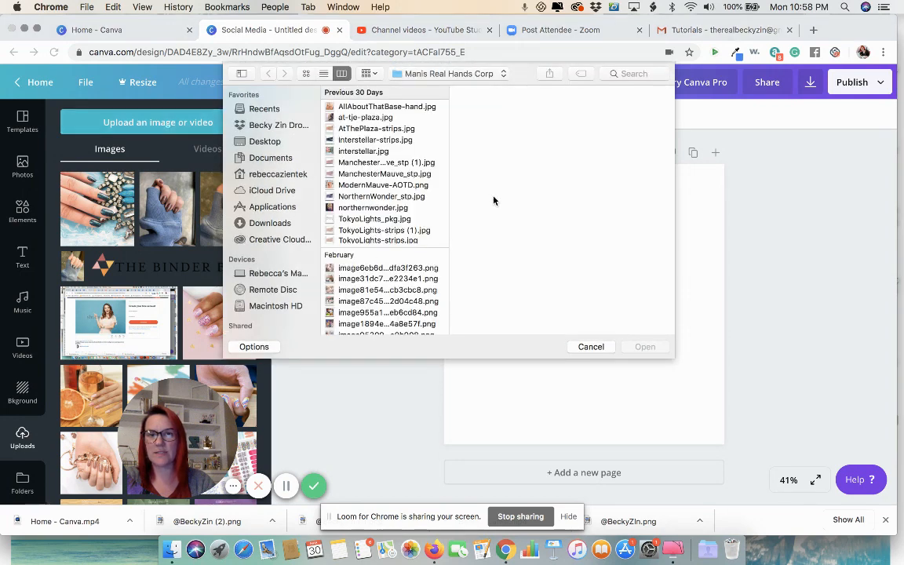
{"action": "left_click", "coordinate": [601, 350]}
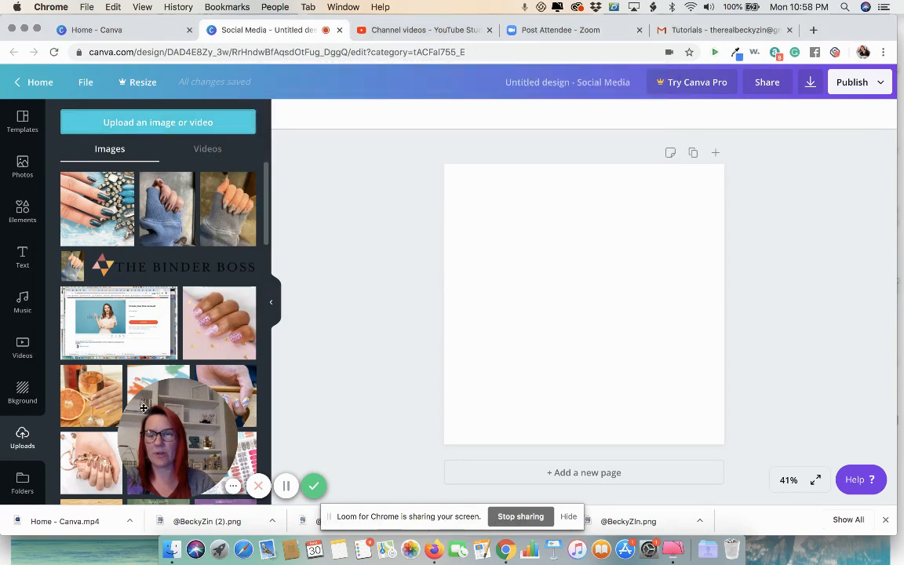
Step: Fill the whole page with the uploaded photo of glitter nails on purple patterned fabric
{"action": "scroll", "coordinate": [123, 350], "scroll_direction": "down", "scroll_amount": 1}
{"action": "scroll", "coordinate": [123, 350], "scroll_direction": "down", "scroll_amount": 5}
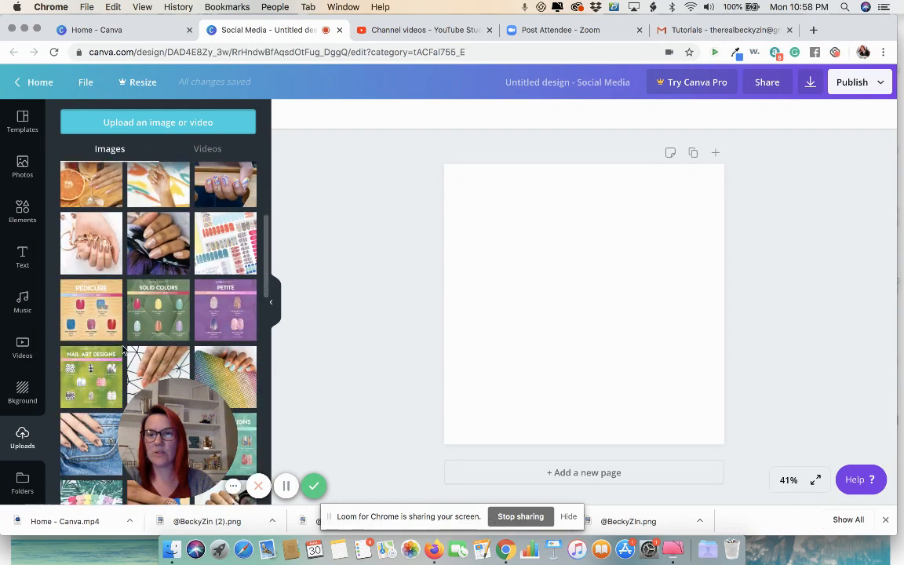
{"action": "left_click", "coordinate": [157, 250]}
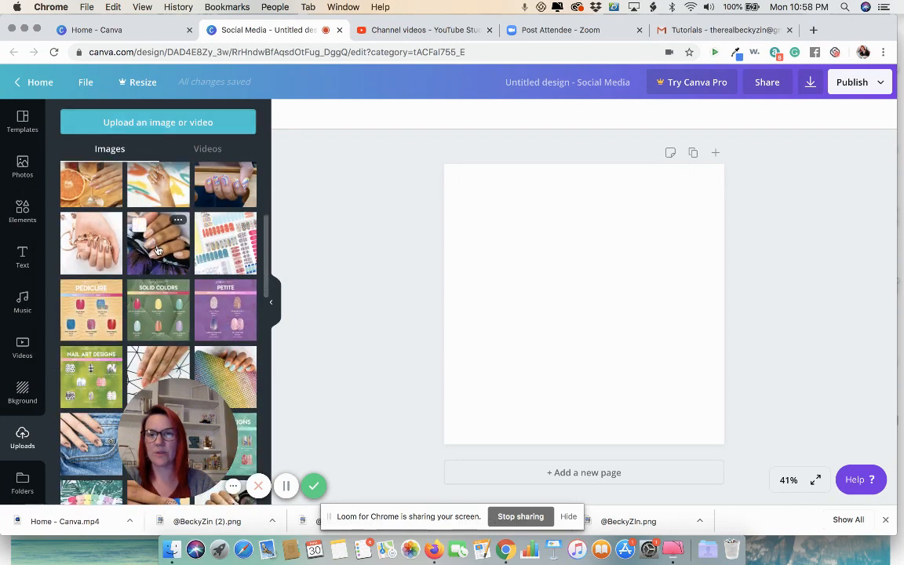
{"action": "left_click_drag", "start_coordinate": [494, 393], "coordinate": [571, 313]}
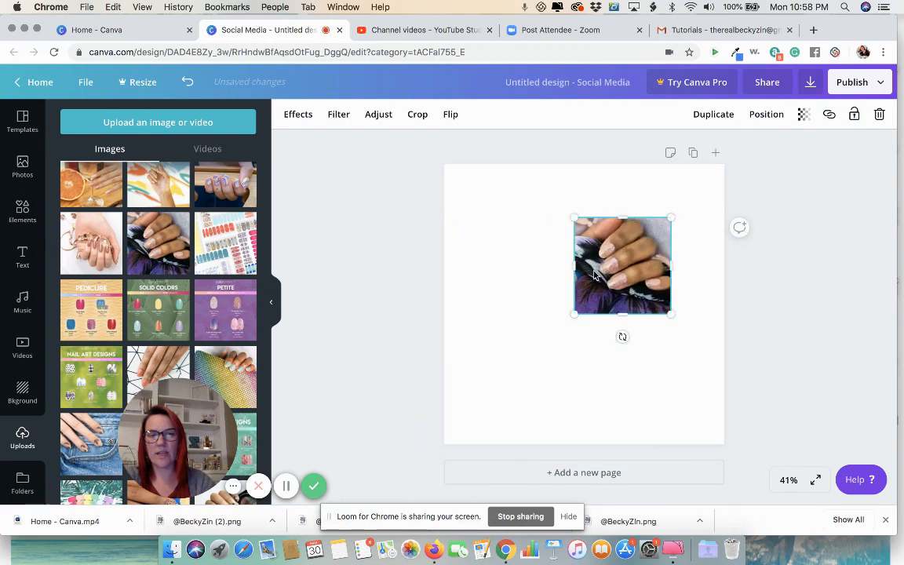
{"action": "key", "text": "Delete"}
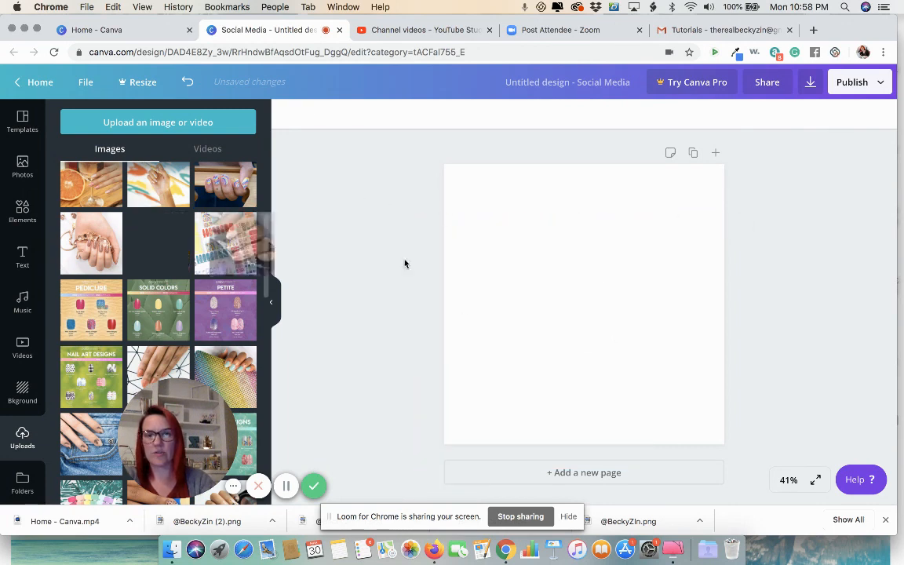
{"action": "left_click_drag", "start_coordinate": [405, 264], "coordinate": [510, 298]}
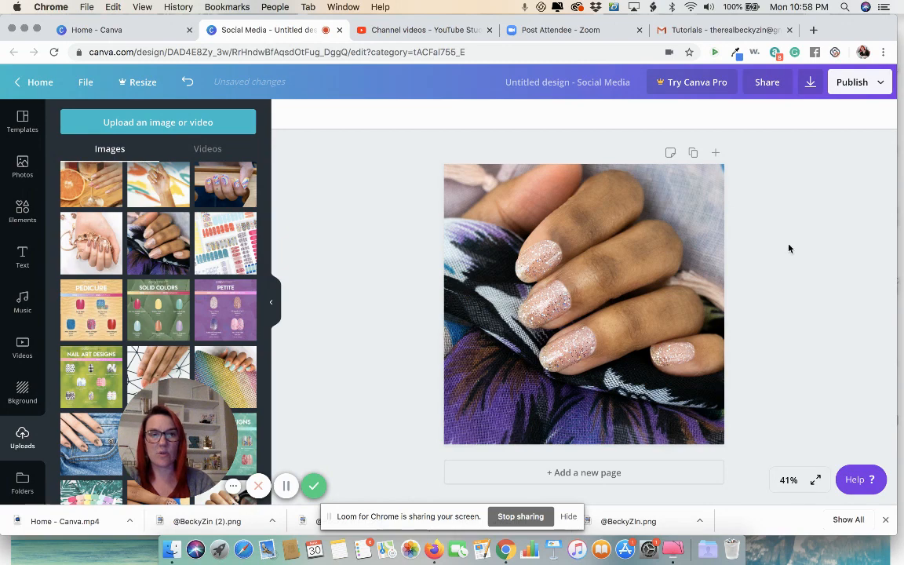
Step: Browse the font combinations and add the "cold, smooth & tasty." combination to the page
{"action": "left_click", "coordinate": [22, 257]}
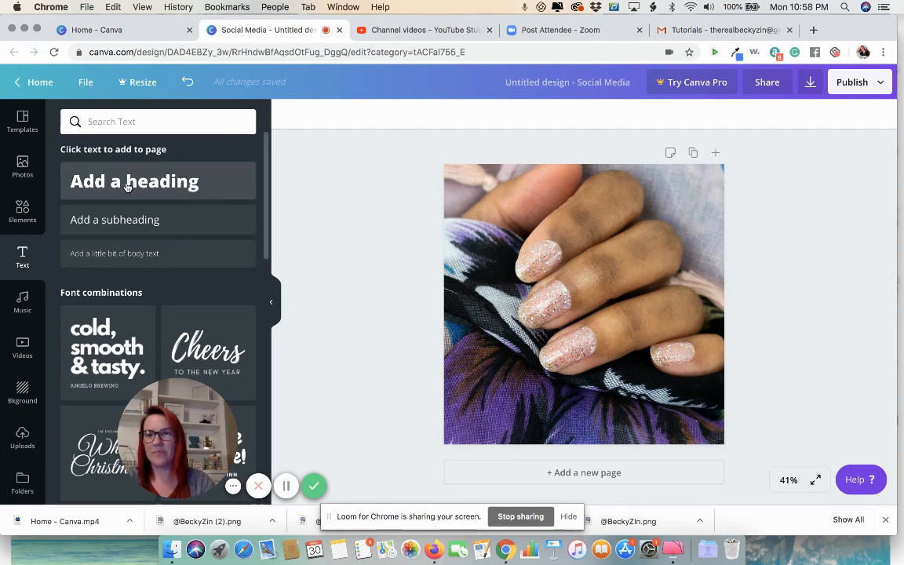
{"action": "scroll", "coordinate": [132, 259], "scroll_direction": "down", "scroll_amount": 3}
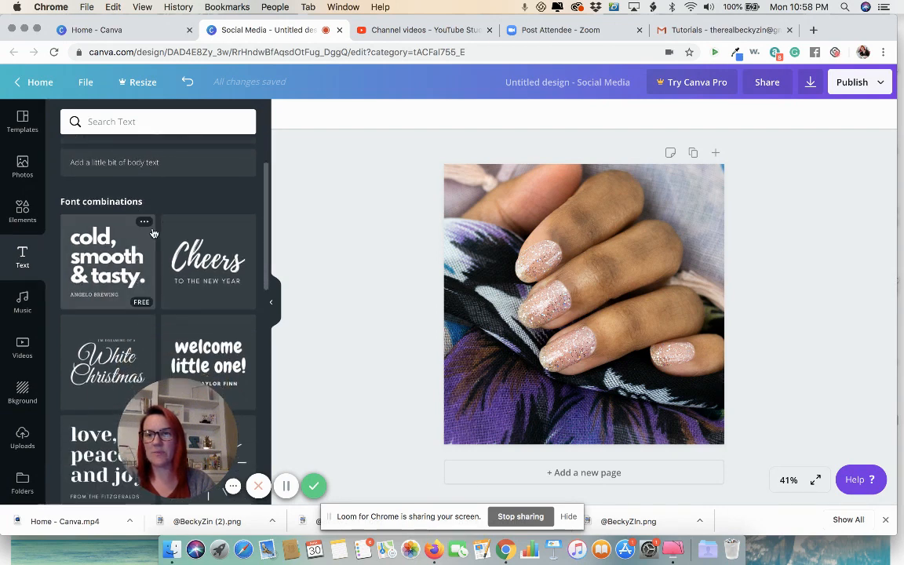
{"action": "scroll", "coordinate": [182, 206], "scroll_direction": "down", "scroll_amount": 8}
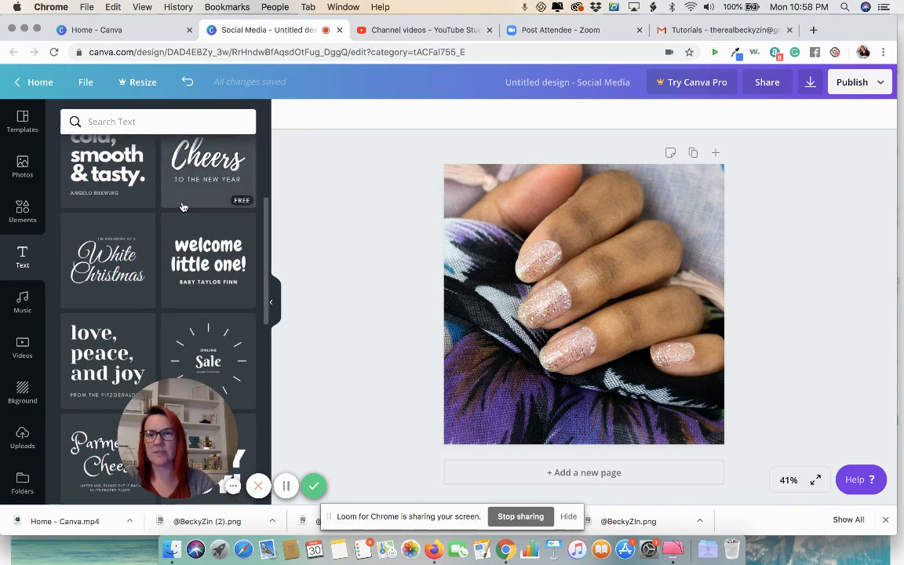
{"action": "scroll", "coordinate": [200, 242], "scroll_direction": "down", "scroll_amount": 10}
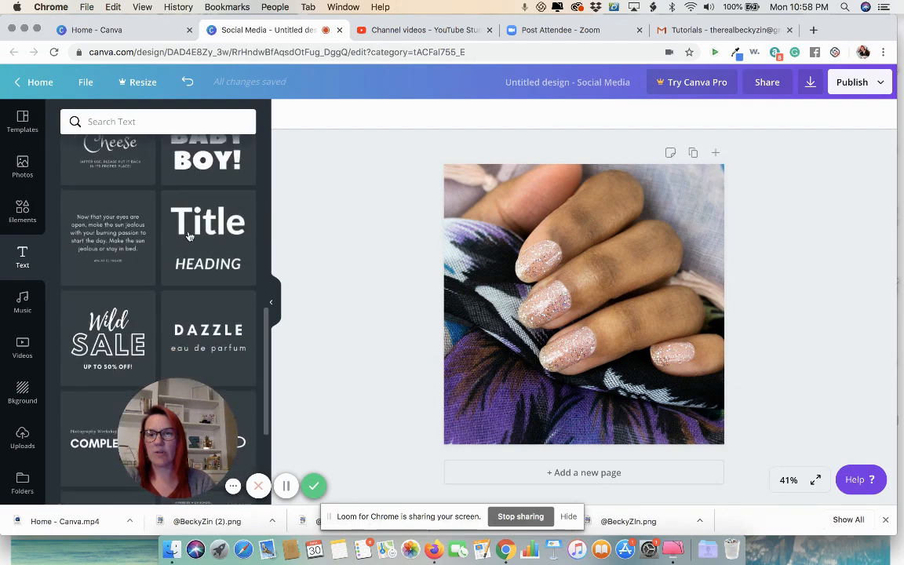
{"action": "scroll", "coordinate": [189, 235], "scroll_direction": "up", "scroll_amount": 14}
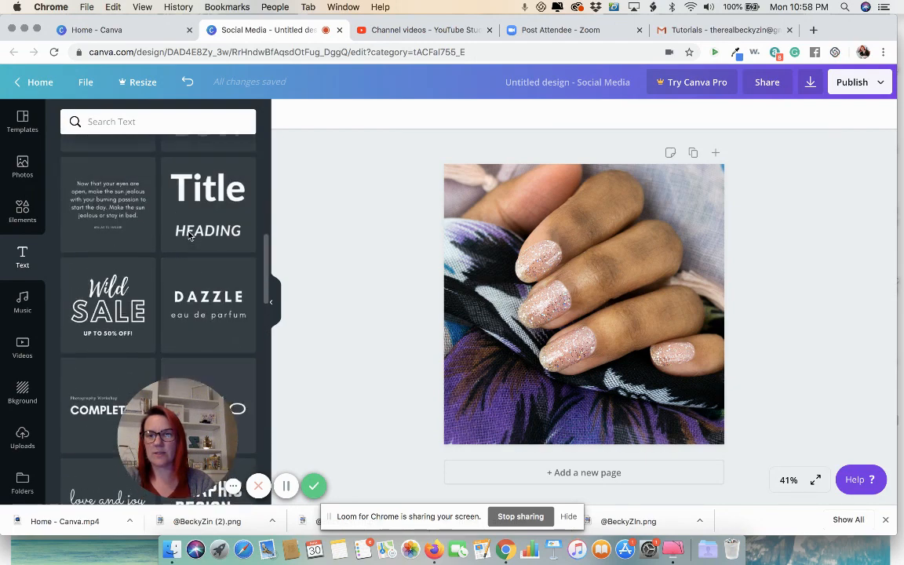
{"action": "scroll", "coordinate": [188, 235], "scroll_direction": "up", "scroll_amount": 5}
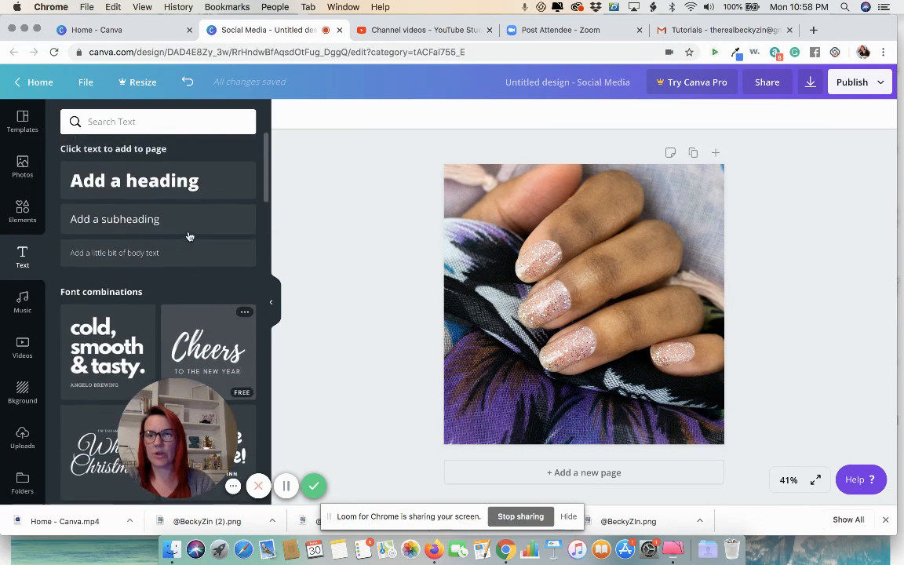
{"action": "scroll", "coordinate": [188, 235], "scroll_direction": "down", "scroll_amount": 5}
{"action": "scroll", "coordinate": [189, 235], "scroll_direction": "up", "scroll_amount": 2}
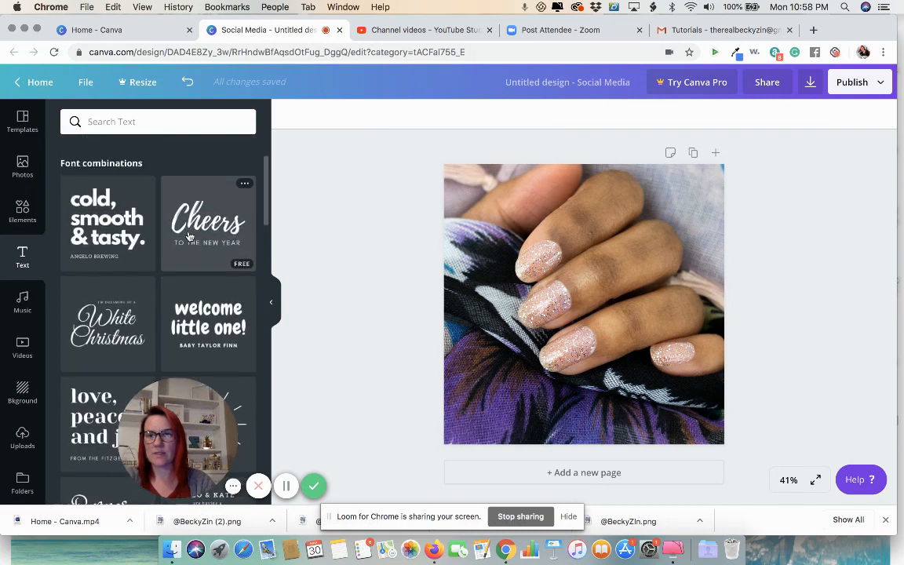
{"action": "left_click", "coordinate": [100, 224]}
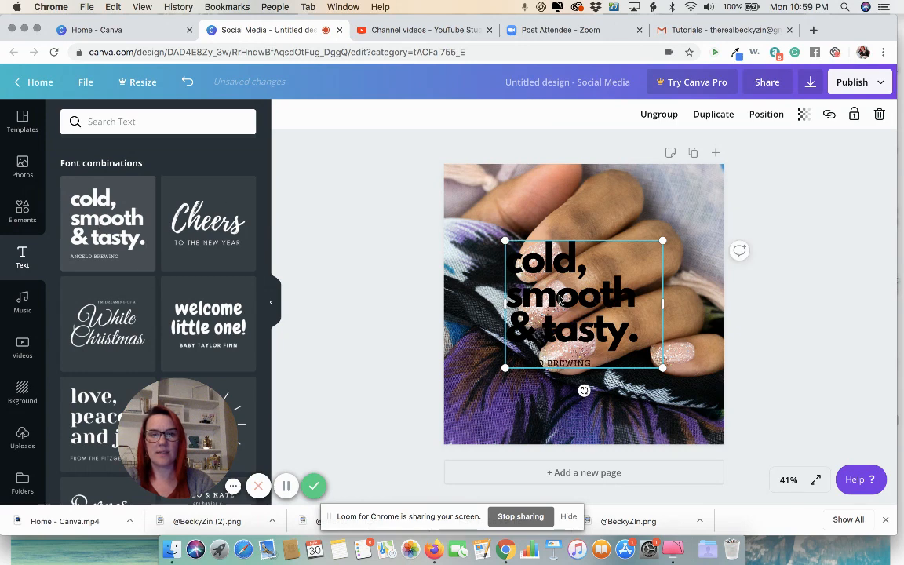
Step: Delete the overlapping duplicate of the "cold, smooth & tasty." text group
{"action": "left_click_drag", "start_coordinate": [532, 346], "coordinate": [538, 336]}
{"action": "left_click", "coordinate": [539, 335]}
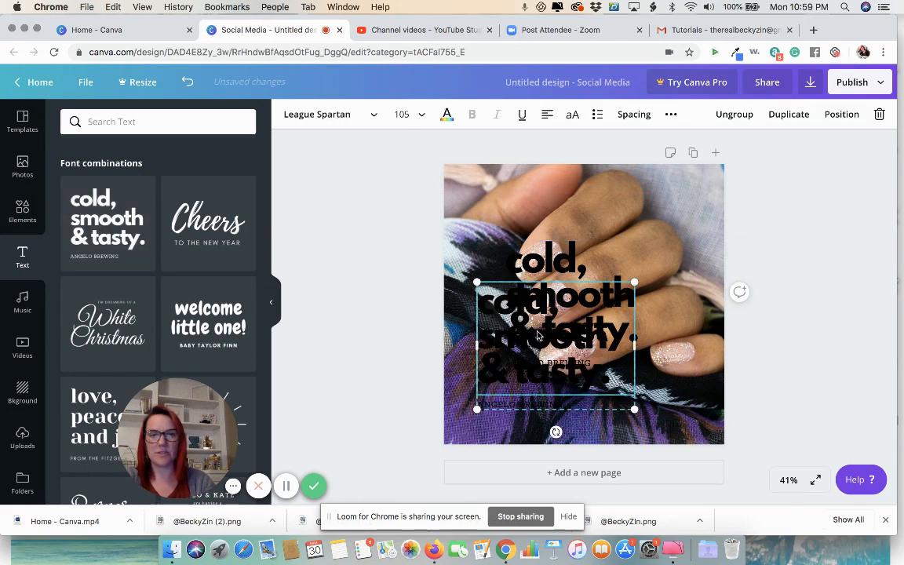
{"action": "key", "text": "BackSpace"}
Step: Move the remaining text group to the photo's lower-left corner and scale its headline down to font size 70.8
{"action": "left_click_drag", "start_coordinate": [537, 289], "coordinate": [487, 368]}
{"action": "left_click", "coordinate": [506, 405]}
{"action": "key", "text": "BackSpace"}
{"action": "left_click", "coordinate": [517, 315]}
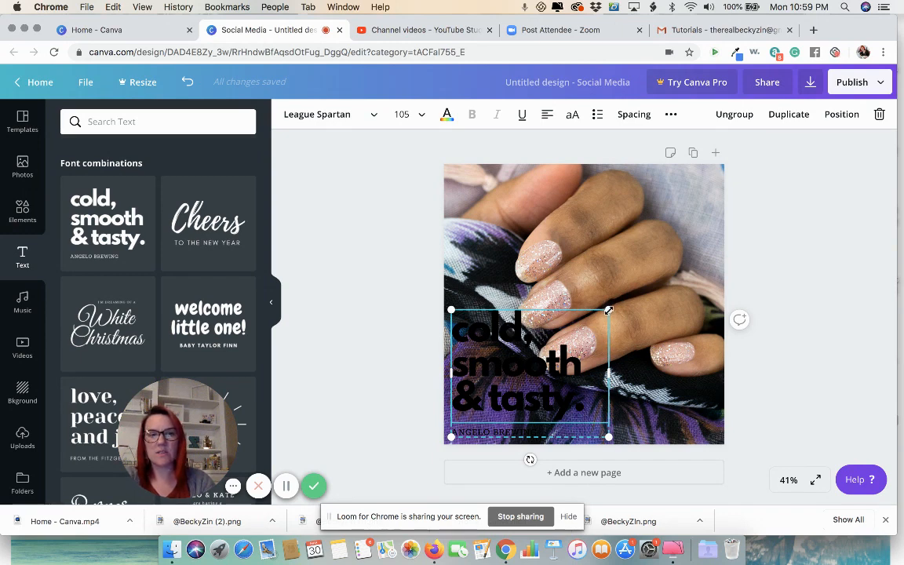
{"action": "left_click_drag", "start_coordinate": [599, 315], "coordinate": [556, 351]}
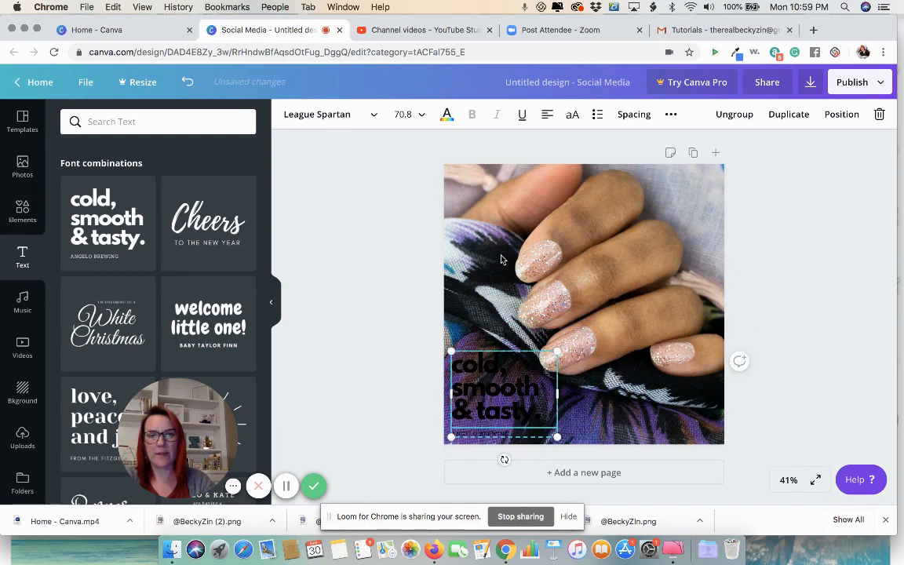
Step: Try several photo colours and white on the headline, and settle on the photo's pale grey-pink
{"action": "left_click", "coordinate": [446, 116]}
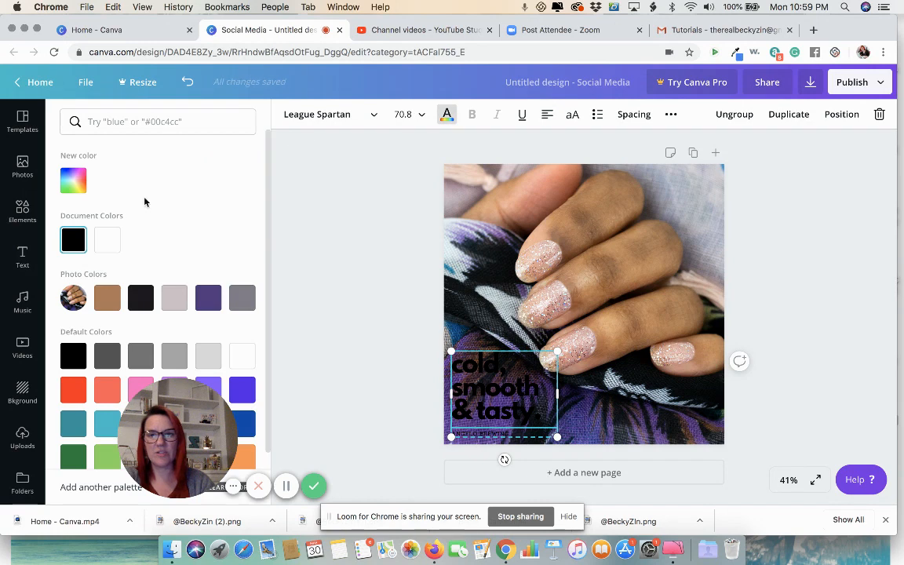
{"action": "scroll", "coordinate": [154, 267], "scroll_direction": "down", "scroll_amount": 1}
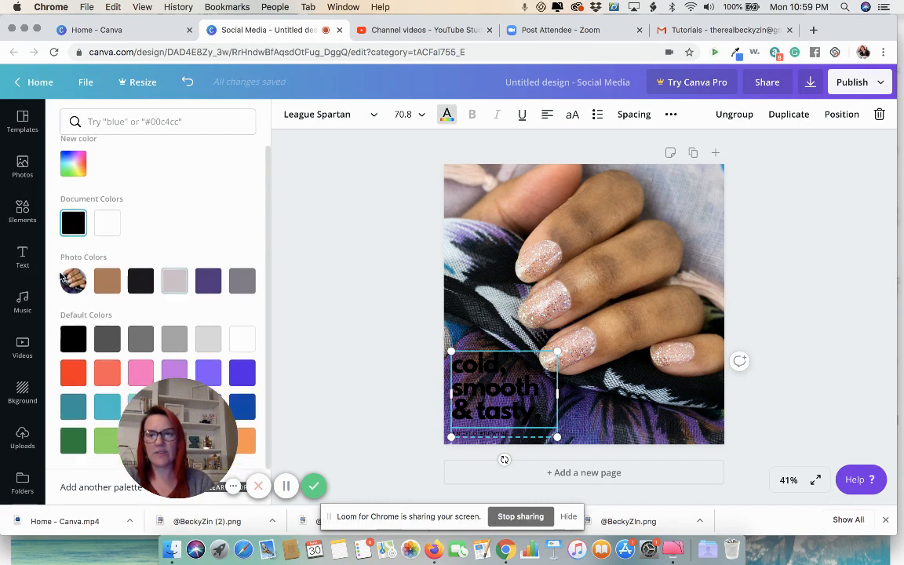
{"action": "left_click", "coordinate": [171, 286]}
{"action": "left_click", "coordinate": [145, 290]}
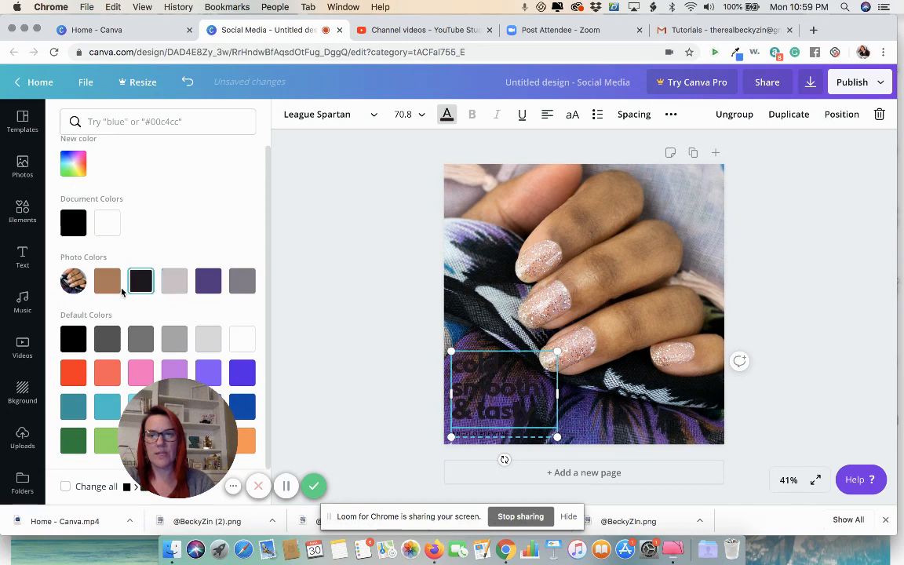
{"action": "left_click", "coordinate": [108, 286]}
{"action": "left_click", "coordinate": [252, 287]}
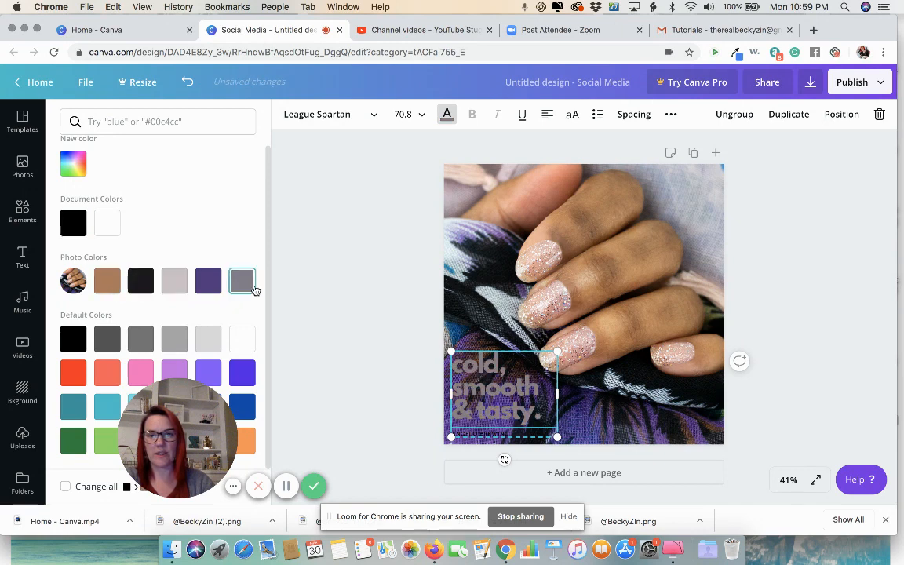
{"action": "left_click", "coordinate": [179, 286]}
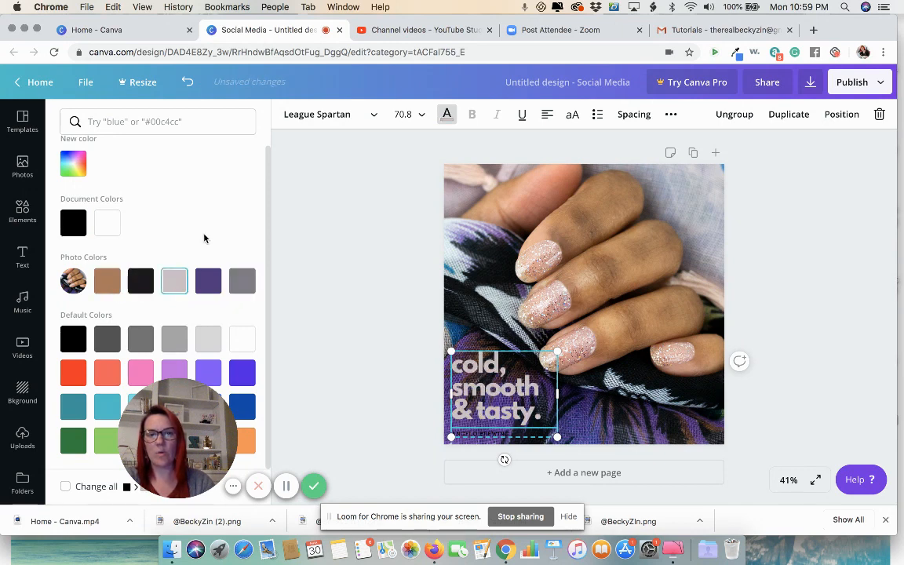
{"action": "left_click", "coordinate": [109, 224]}
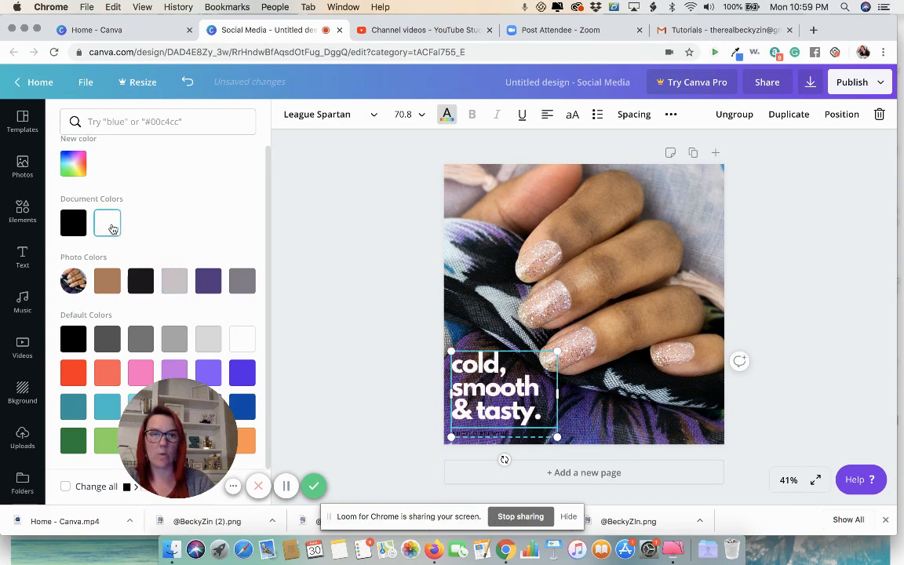
{"action": "left_click", "coordinate": [176, 284]}
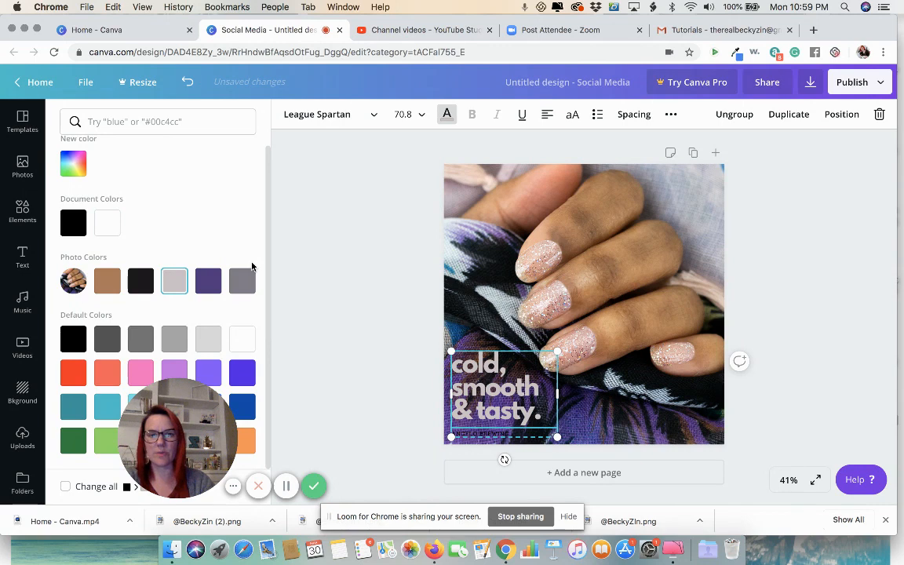
Step: Replace the headline with "New Spring Collection" on three lines and widen its text box so "Collection" fits on one line
{"action": "double_click", "coordinate": [469, 374]}
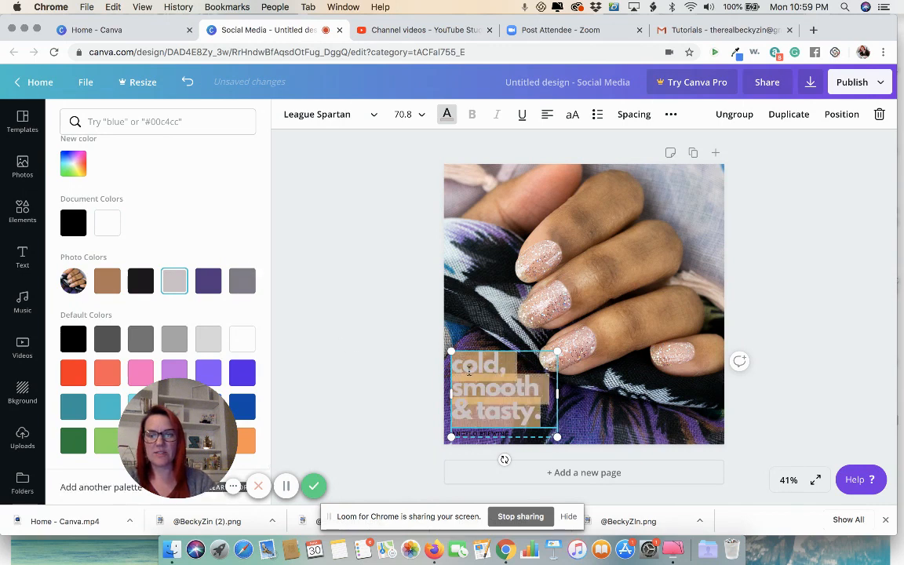
{"action": "type", "text": "New"}
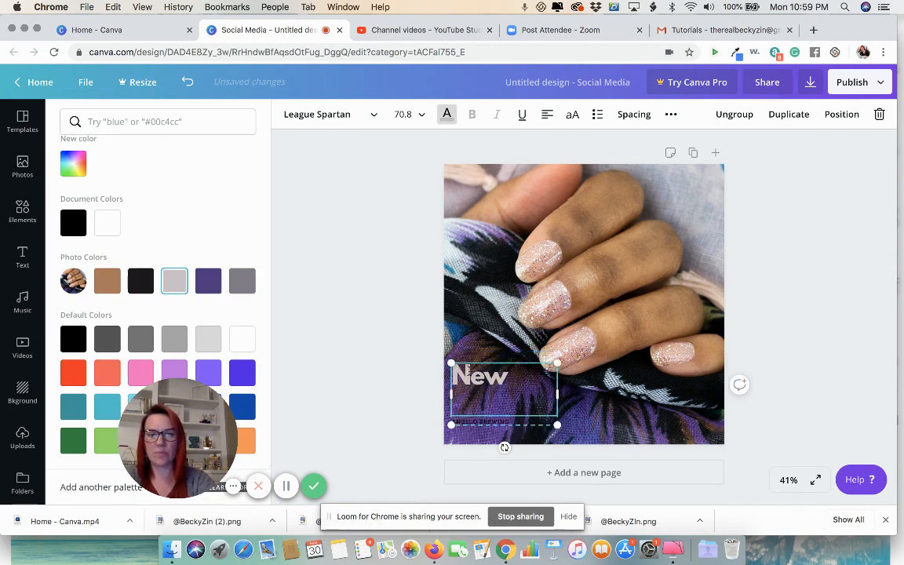
{"action": "key", "text": "Return"}
{"action": "type", "text": "Spring"}
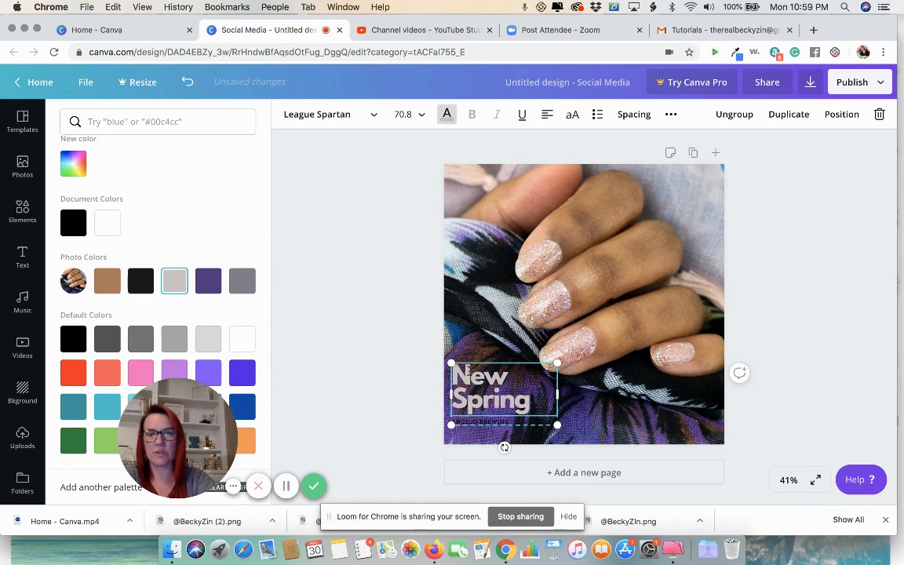
{"action": "key", "text": "Return"}
{"action": "type", "text": "Coll"}
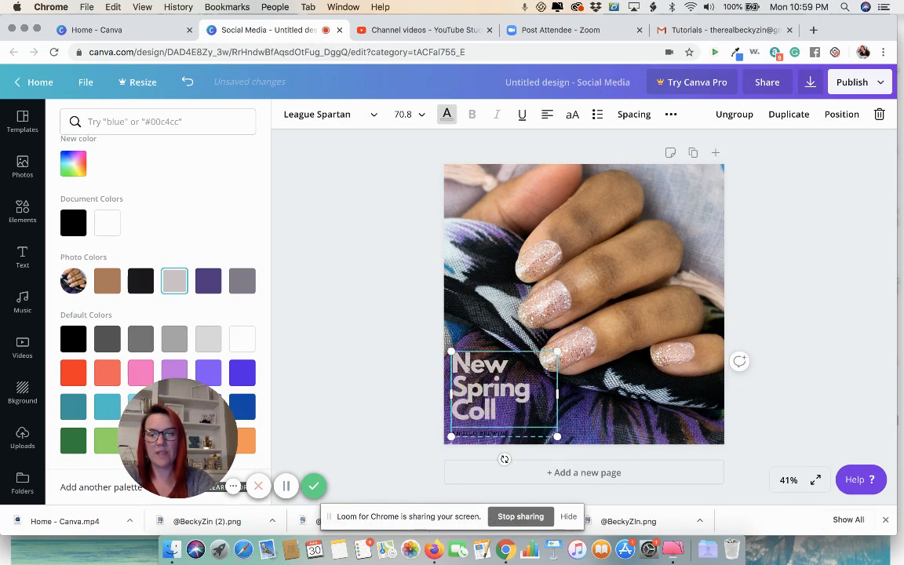
{"action": "type", "text": "ection"}
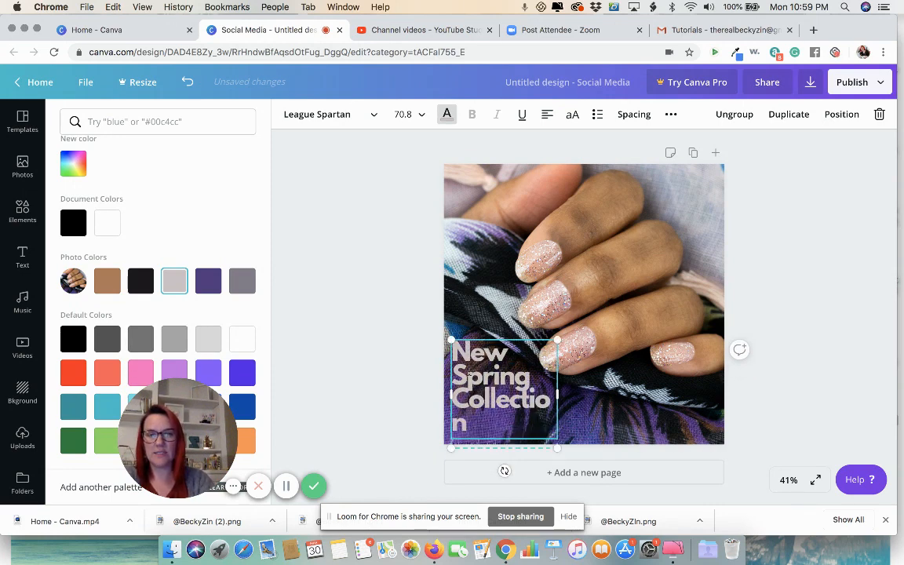
{"action": "left_click_drag", "start_coordinate": [578, 392], "coordinate": [578, 393]}
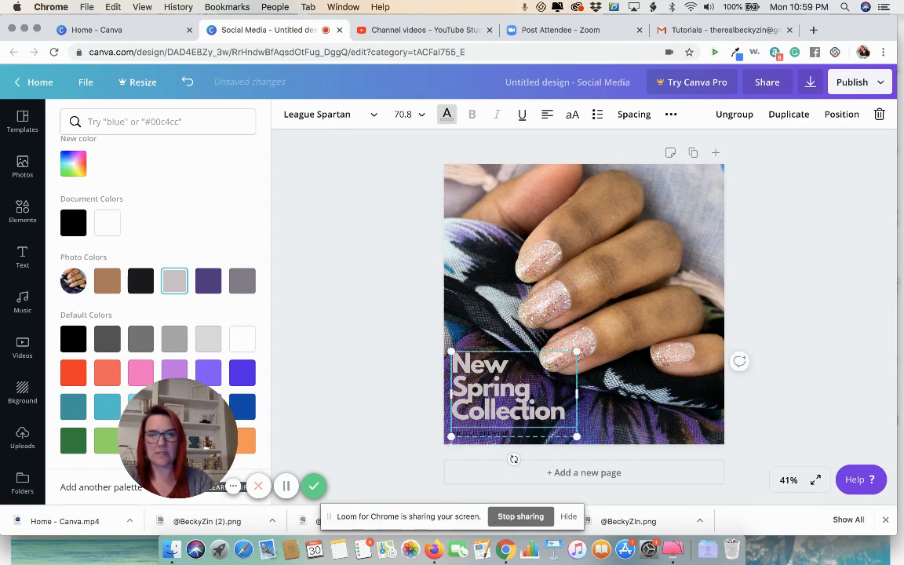
Step: Set the small line below the headline in Cooper Hewitt, colour it the photo's pale grey-pink, and replace its text with the social media handle
{"action": "double_click", "coordinate": [503, 433]}
{"action": "triple_click", "coordinate": [503, 433]}
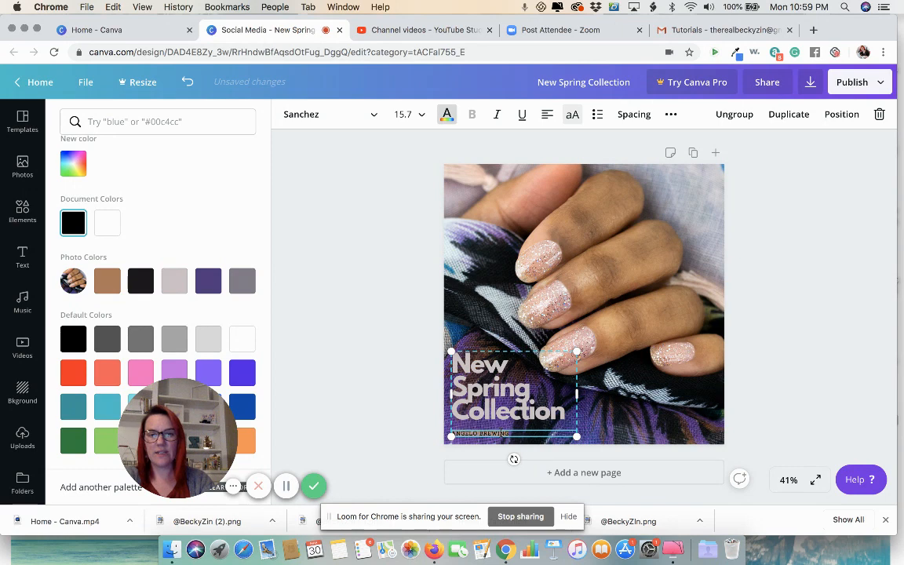
{"action": "left_click", "coordinate": [312, 111]}
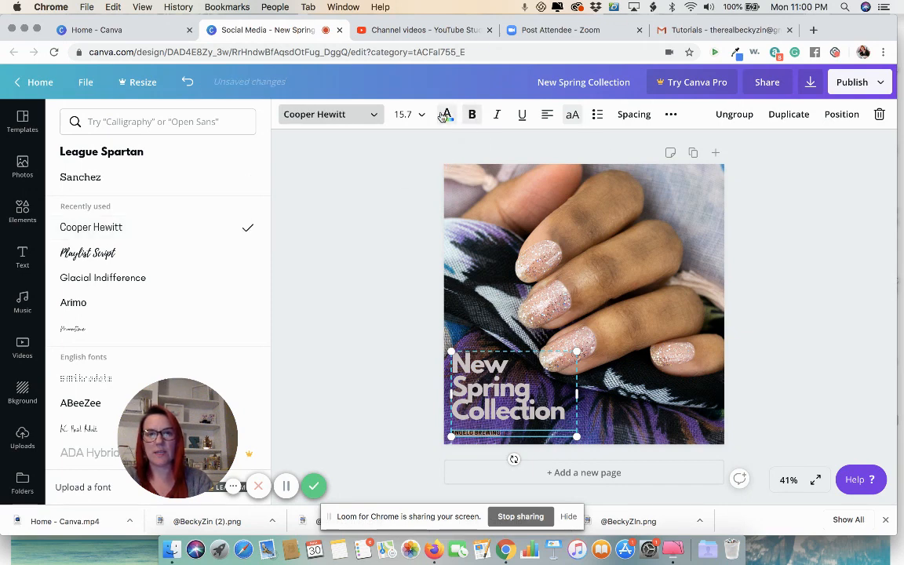
{"action": "left_click", "coordinate": [446, 116]}
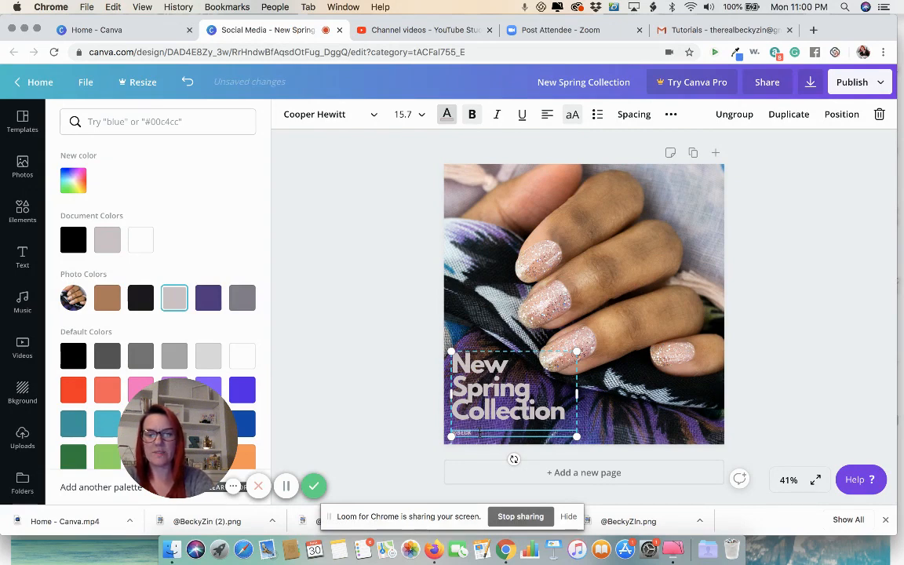
{"action": "left_click", "coordinate": [389, 400]}
{"action": "left_click", "coordinate": [420, 371]}
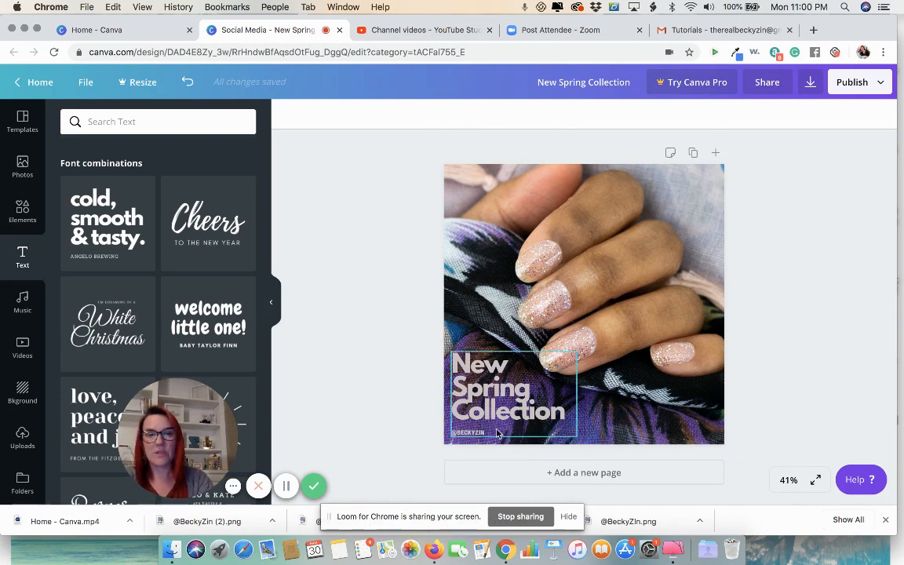
Step: Nudge the text group slightly away from the photo's left edge and ungroup the headline from the handle line
{"action": "left_click", "coordinate": [475, 436]}
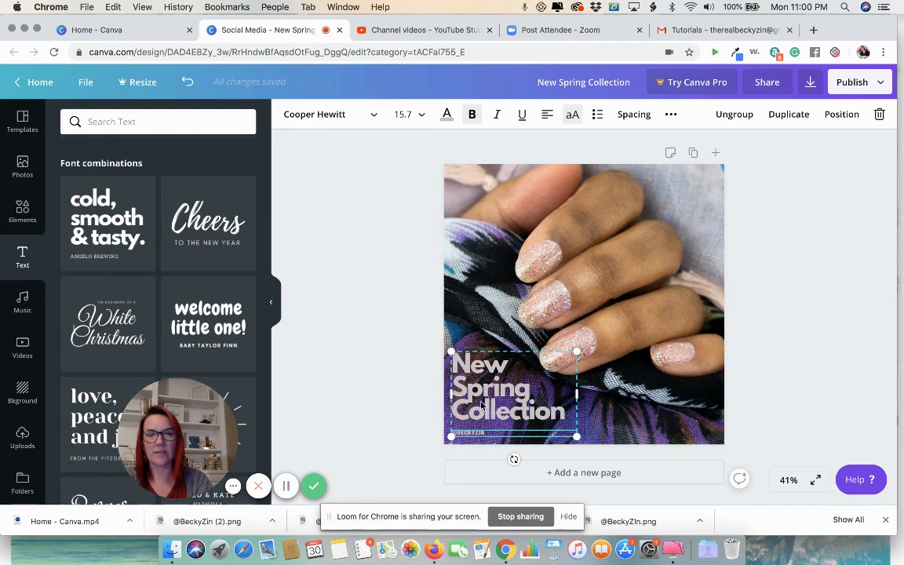
{"action": "mouse_move", "coordinate": [503, 414]}
{"action": "left_mouse_down"}
{"action": "mouse_move", "coordinate": [512, 349]}
{"action": "mouse_move", "coordinate": [502, 412]}
{"action": "left_mouse_up"}
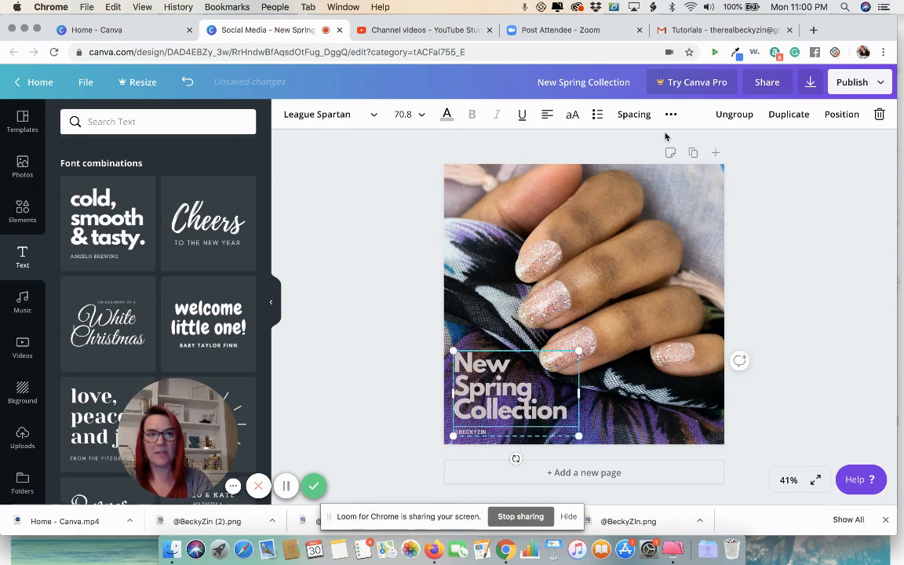
{"action": "left_click", "coordinate": [731, 115]}
{"action": "key", "text": "Escape"}
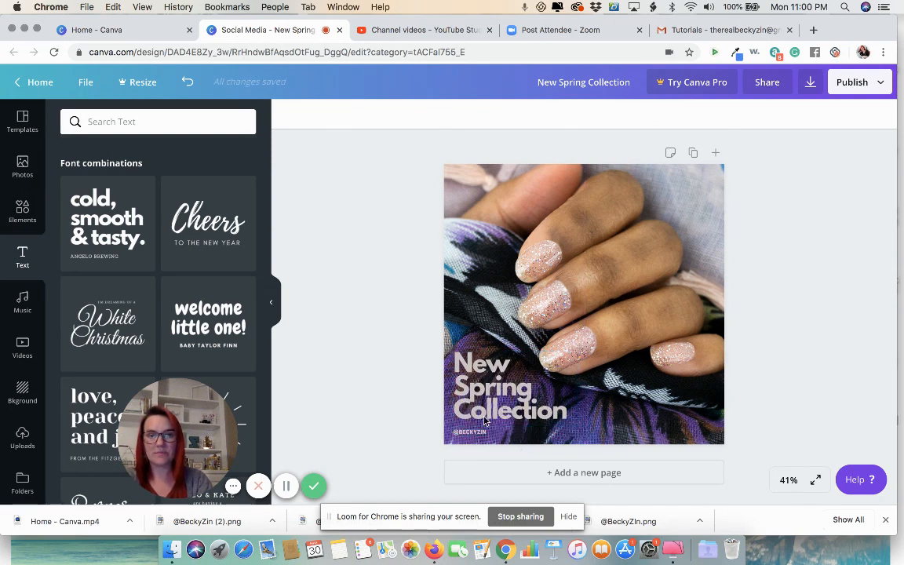
Step: Try font sizes 18 and 21 on the handle line, remove its bold formatting, and settle on size 24
{"action": "left_click", "coordinate": [471, 435]}
{"action": "left_click", "coordinate": [470, 436]}
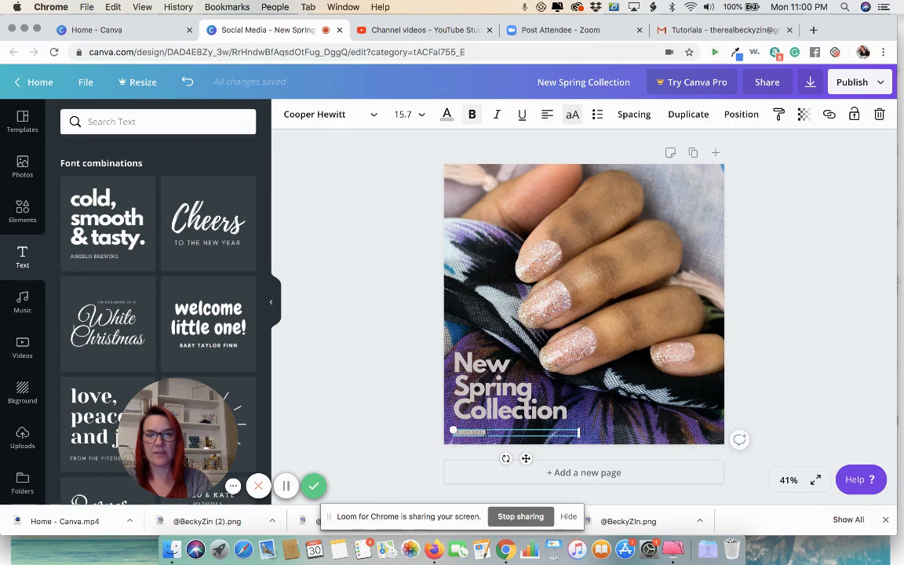
{"action": "left_click", "coordinate": [422, 114]}
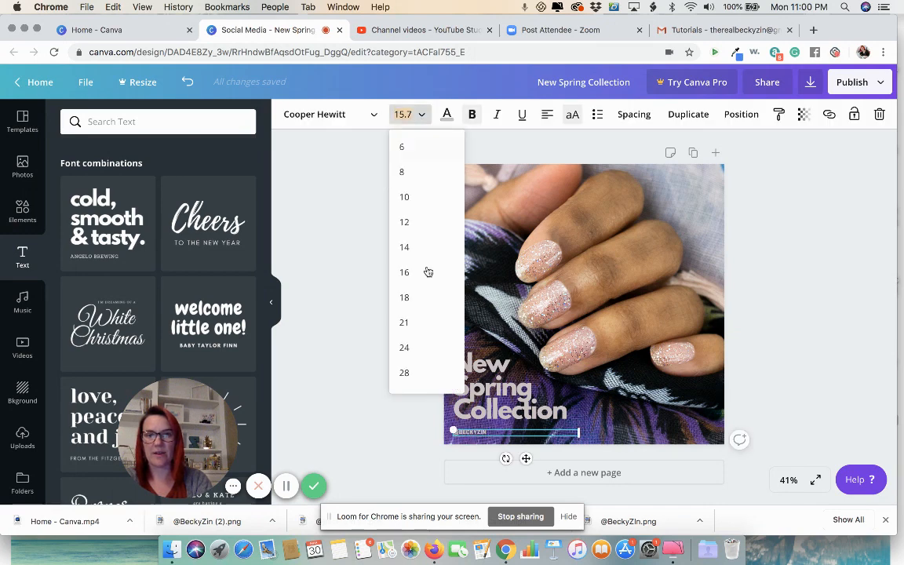
{"action": "left_click", "coordinate": [422, 298]}
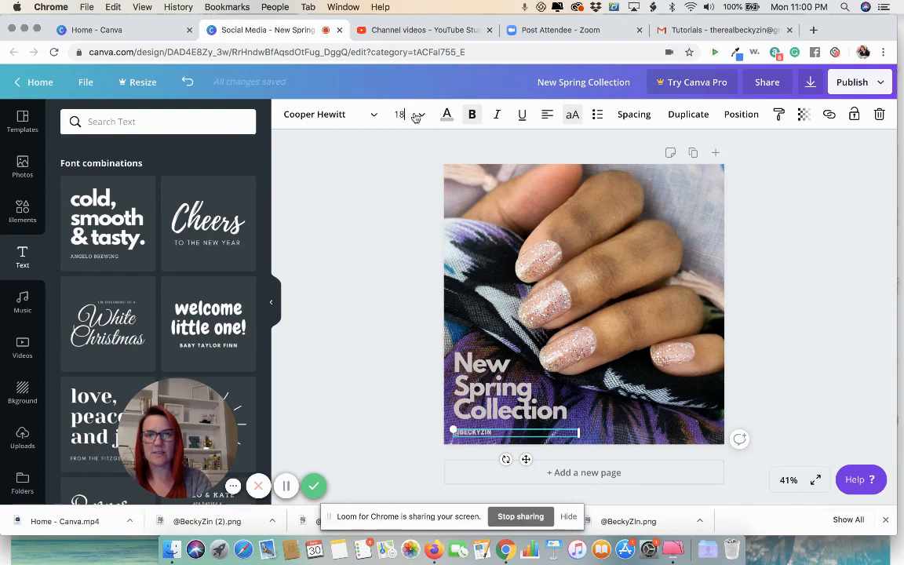
{"action": "left_click", "coordinate": [413, 115]}
{"action": "left_click", "coordinate": [404, 285]}
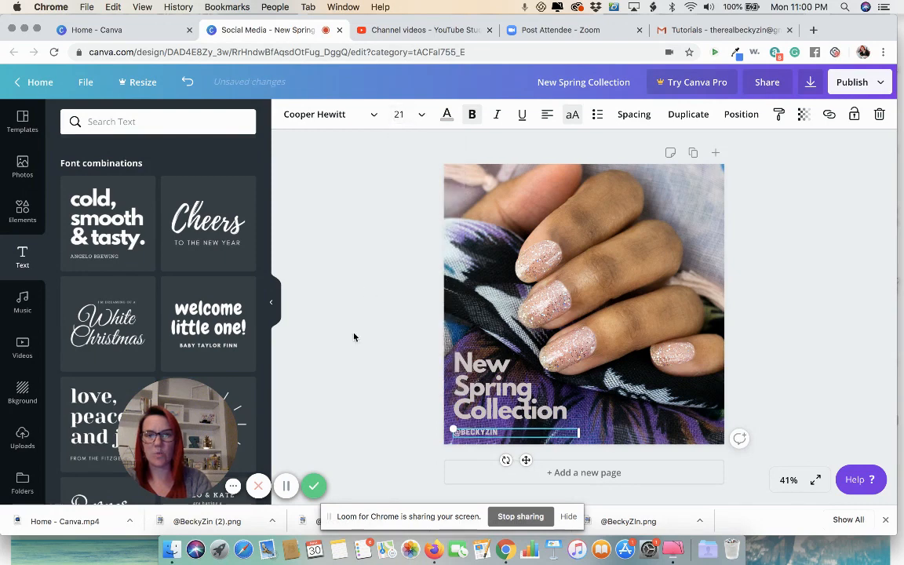
{"action": "left_click", "coordinate": [475, 113]}
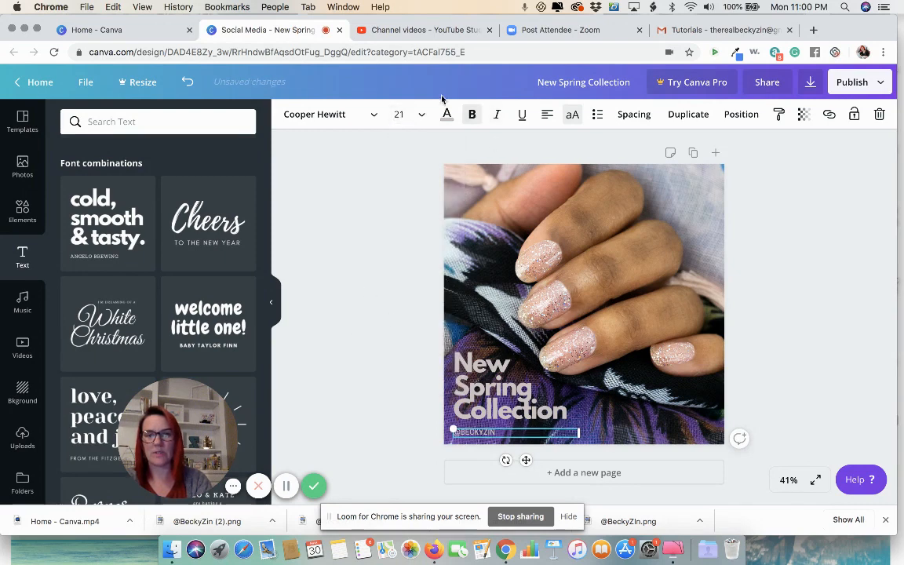
{"action": "left_click", "coordinate": [402, 115]}
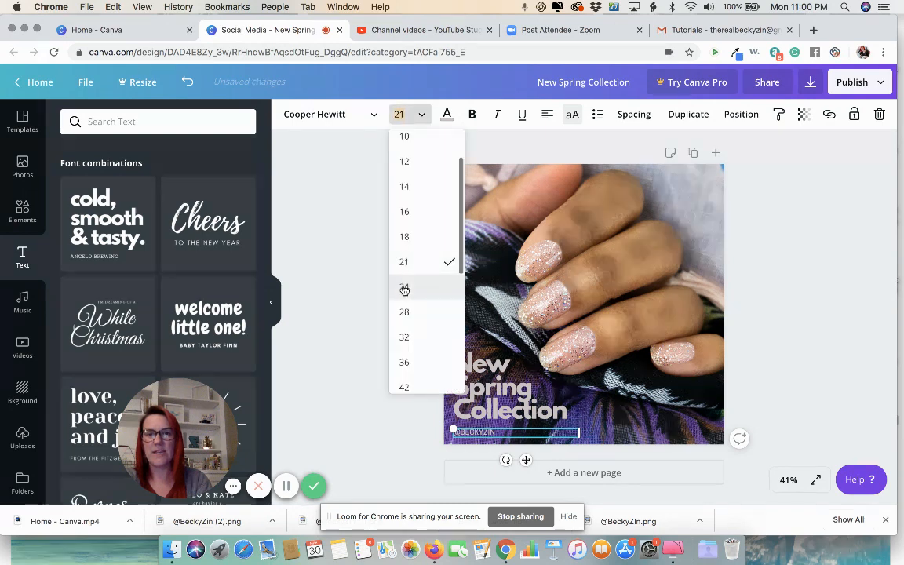
{"action": "left_click", "coordinate": [404, 287]}
{"action": "left_click", "coordinate": [368, 296]}
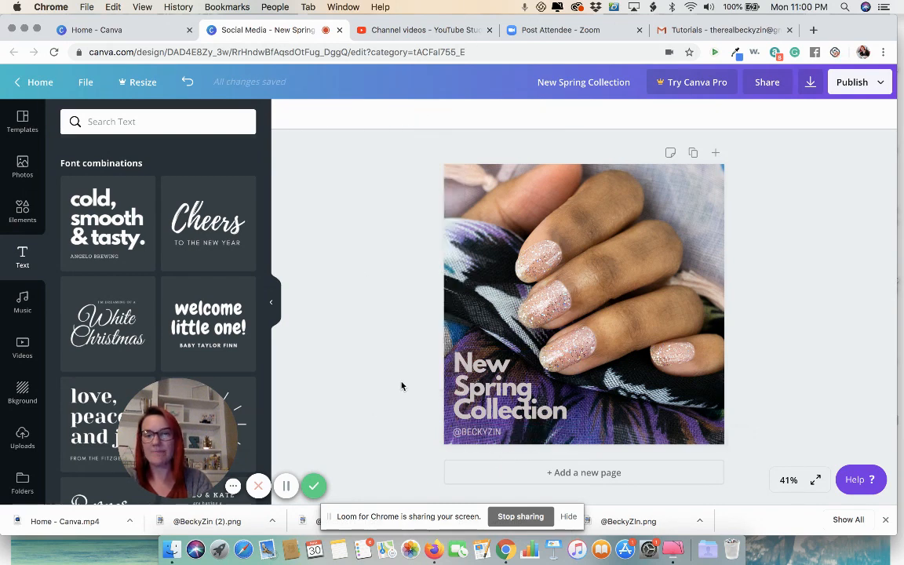
Step: Download the finished design as a PNG at 1080 x 1080 px
{"action": "left_click", "coordinate": [806, 82]}
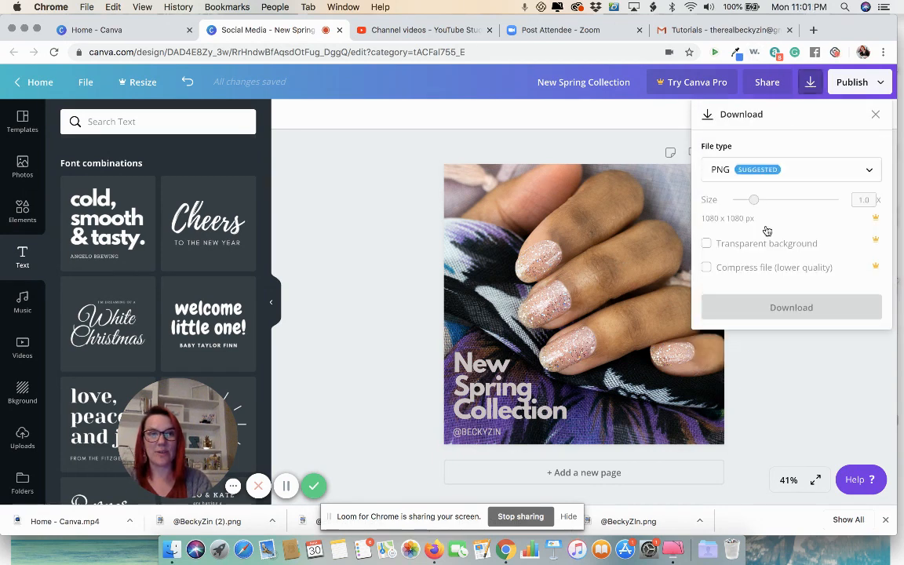
{"action": "left_click", "coordinate": [768, 308]}
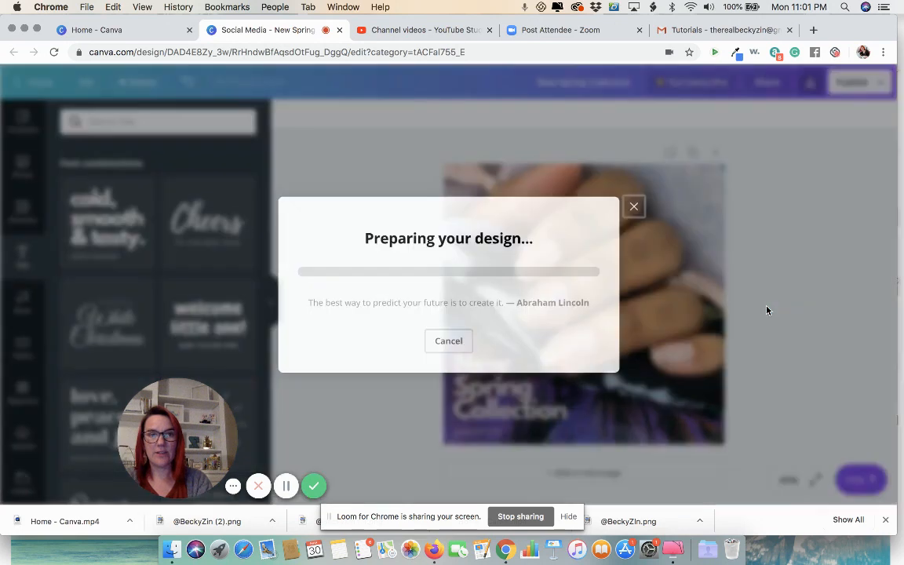